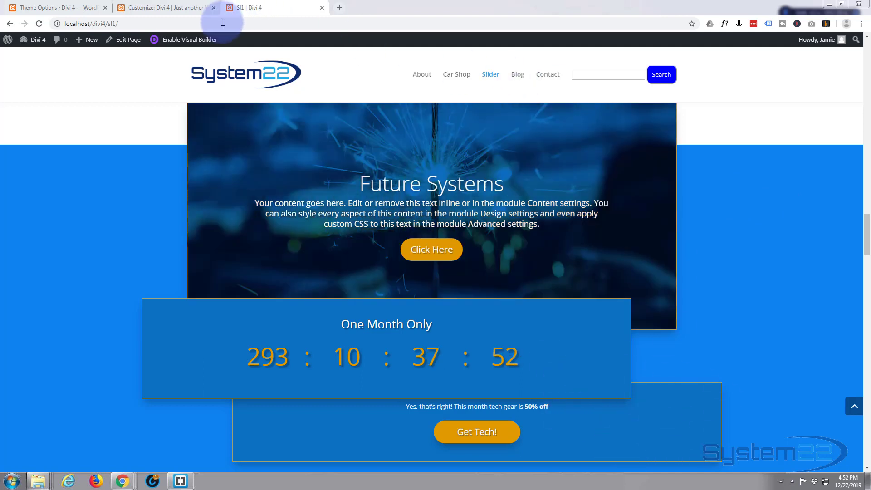
# Step: Enable the visual builder on the page and go to the section with the overlapping slider, countdown timer and call-to-action modules
pyautogui.click(177, 45)
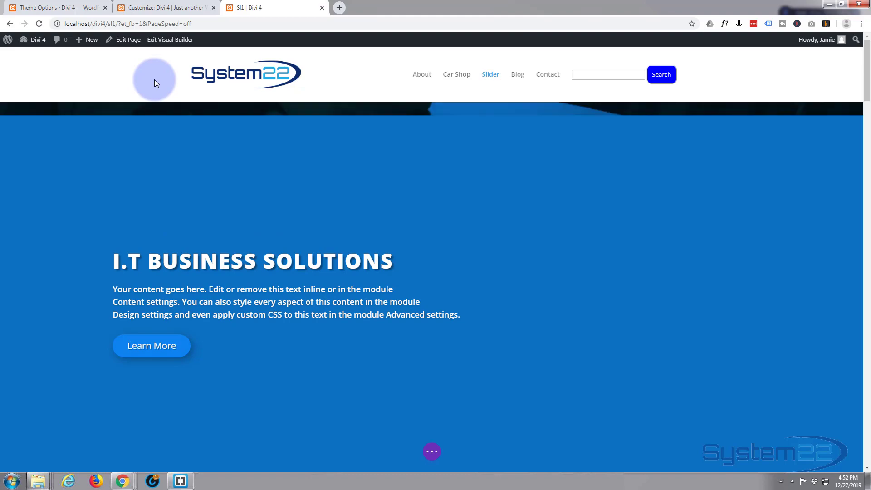
pyautogui.scroll(-8, 146, 136)
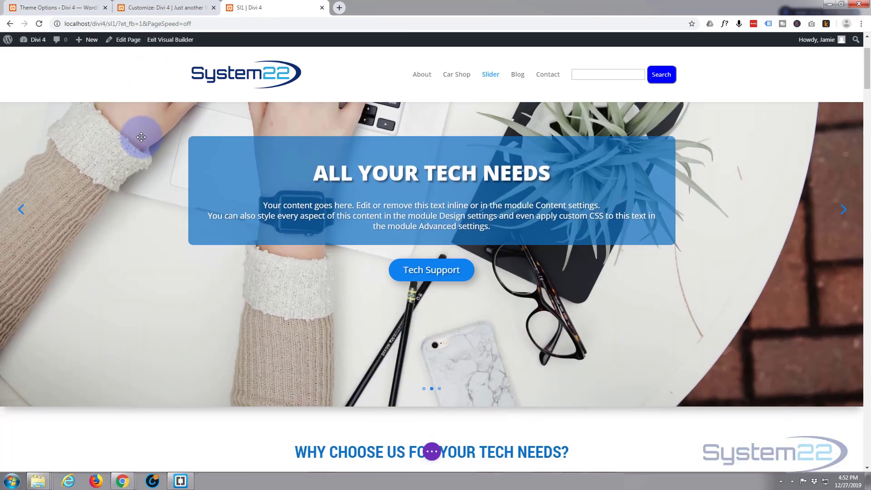
pyautogui.scroll(-15, 148, 185)
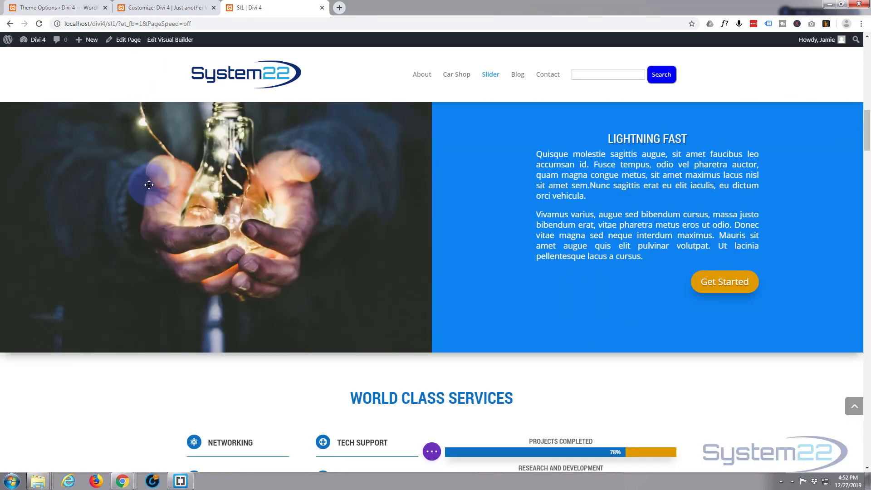
pyautogui.scroll(-15, 149, 185)
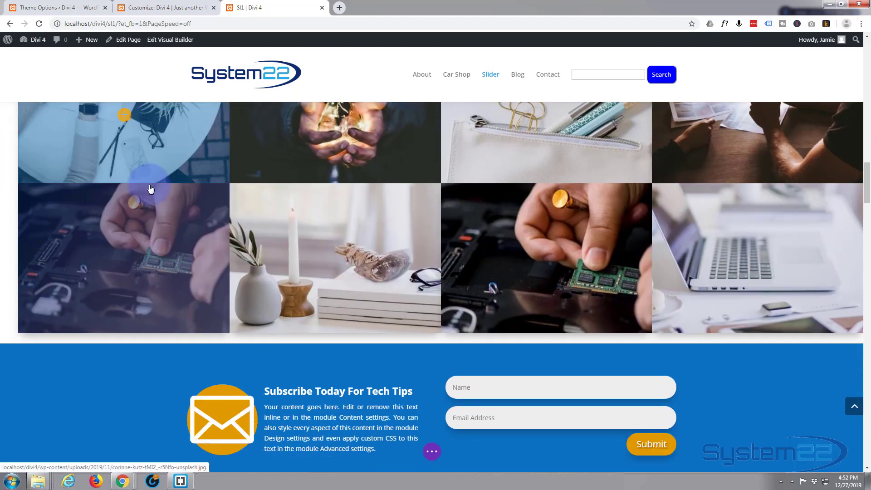
pyautogui.scroll(-5, 149, 185)
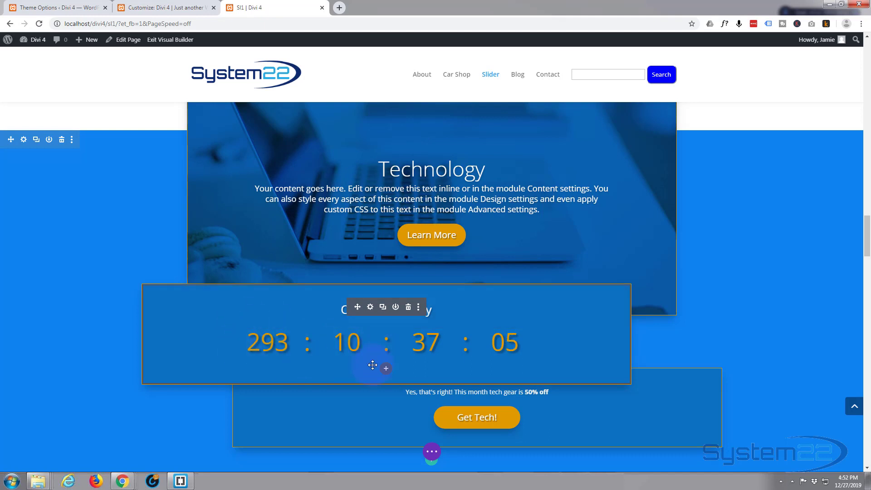
# Step: Check the Z Index in the countdown timer module's visibility settings and close its settings
pyautogui.click(371, 307)
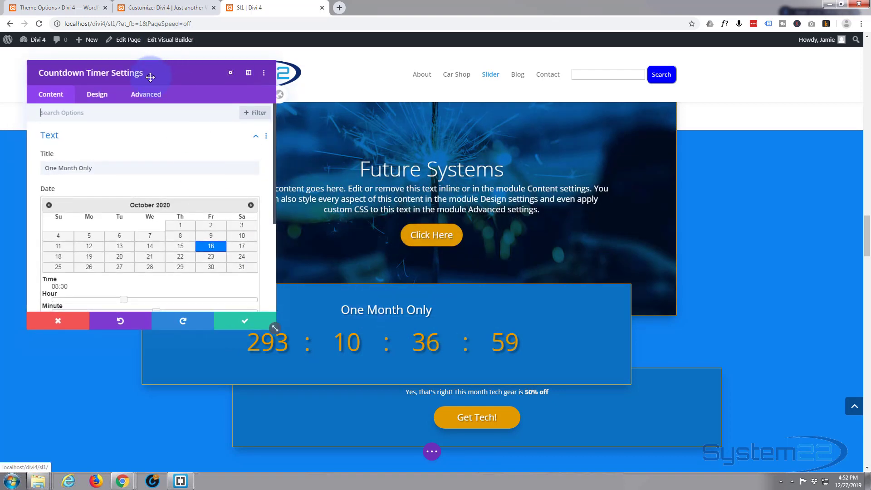
pyautogui.click(148, 96)
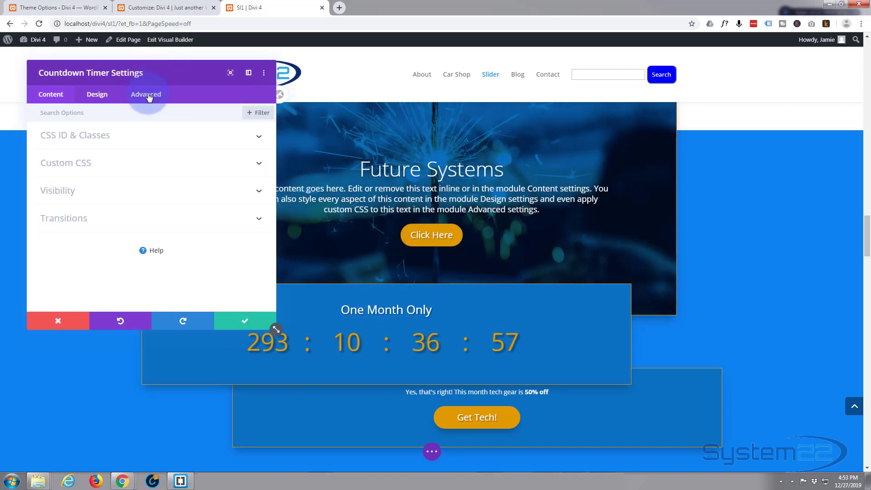
pyautogui.click(115, 194)
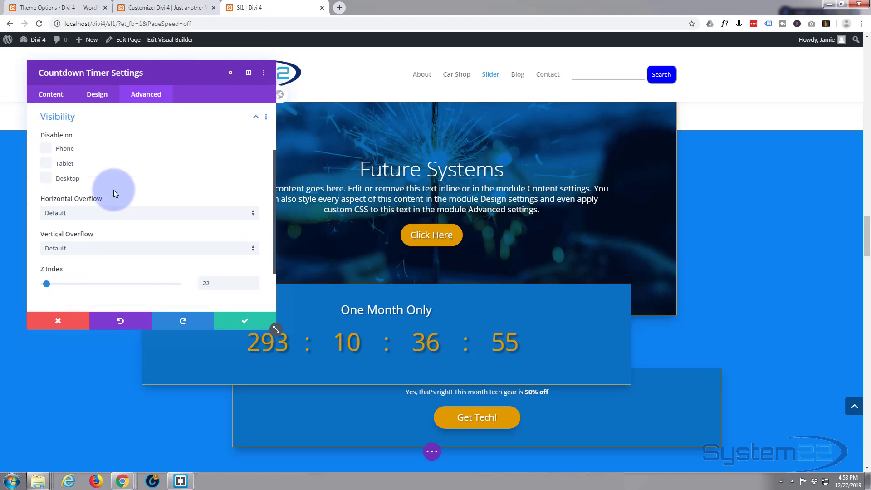
pyautogui.scroll(-2, 100, 208)
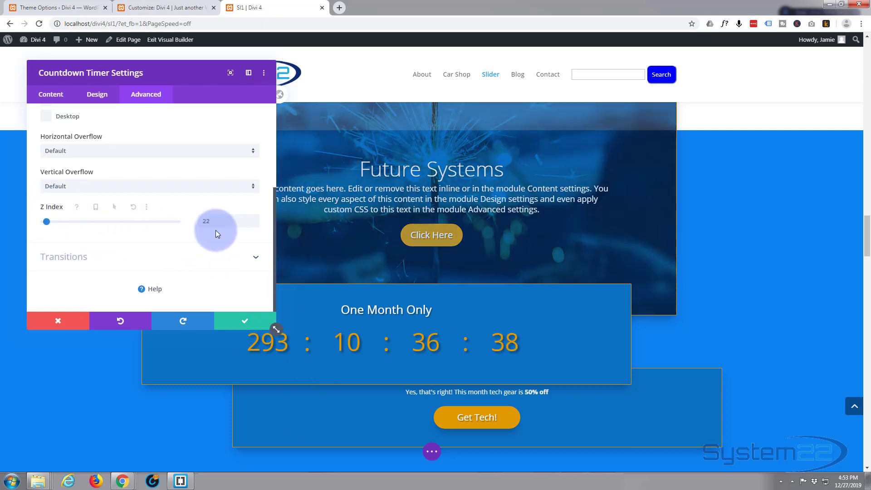
pyautogui.click(242, 324)
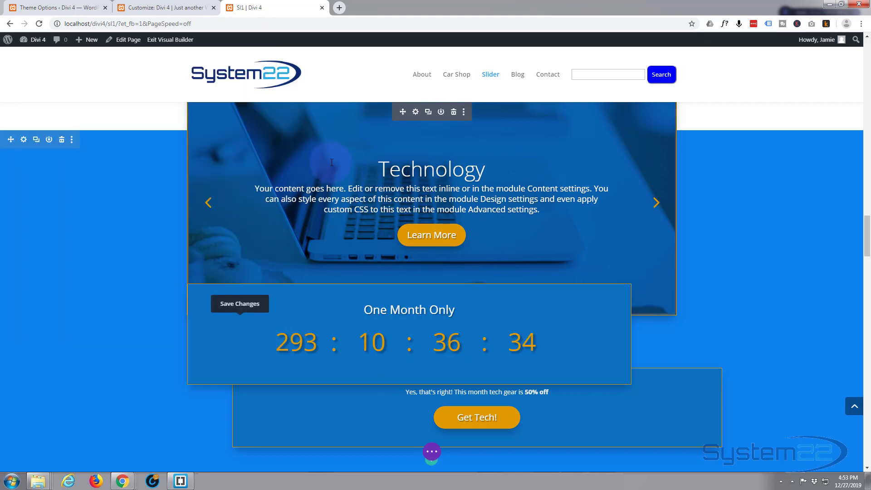
# Step: Set the slider module's Z Index to 30 for the hover state only, and save the module
pyautogui.click(417, 114)
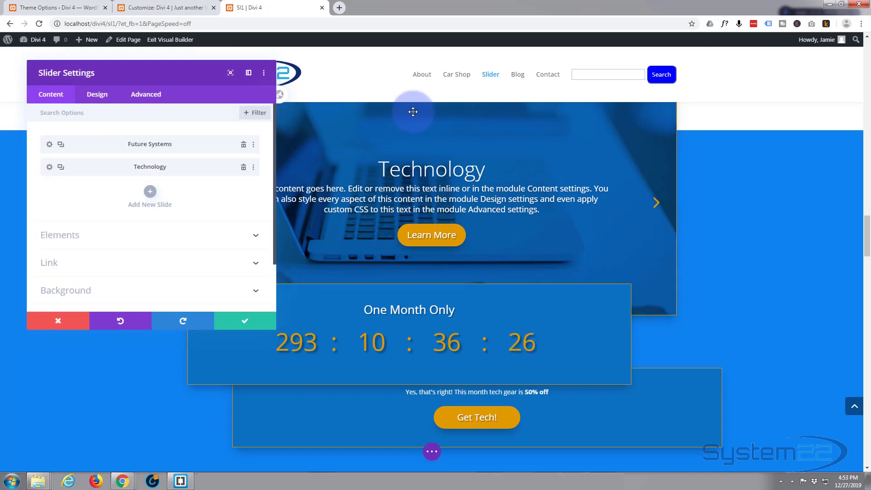
pyautogui.click(147, 95)
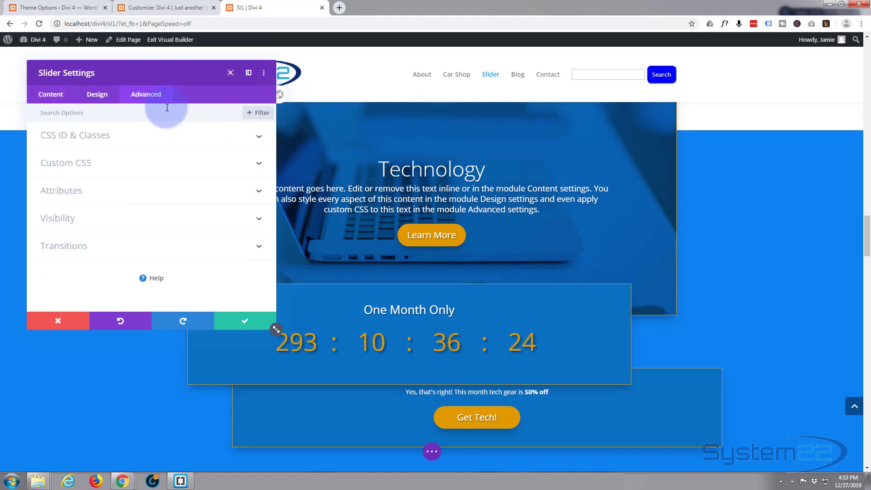
pyautogui.click(122, 219)
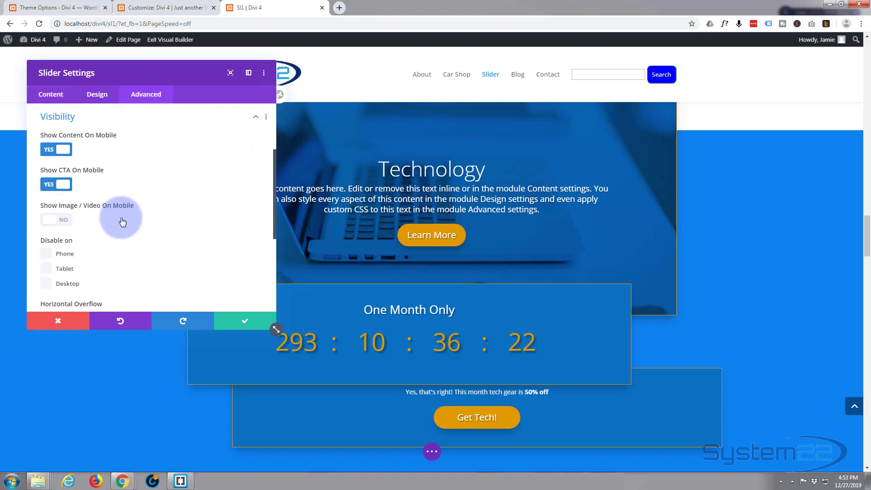
pyautogui.scroll(-4, 120, 222)
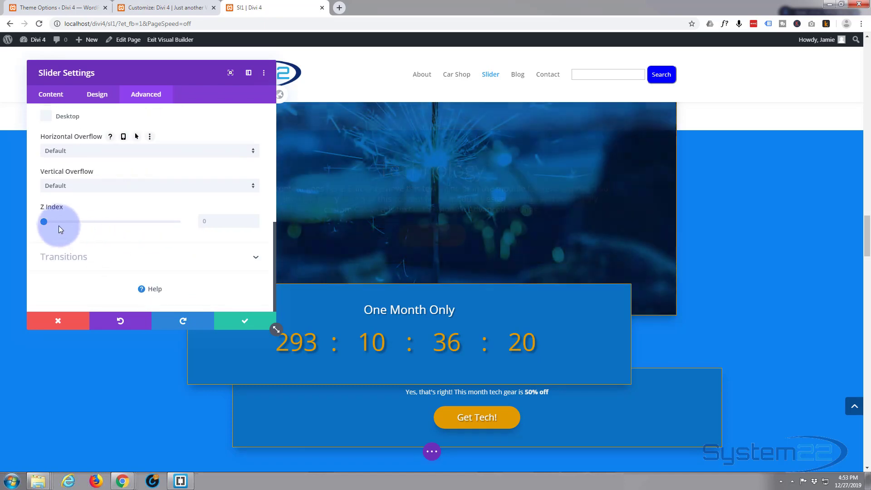
pyautogui.click(207, 222)
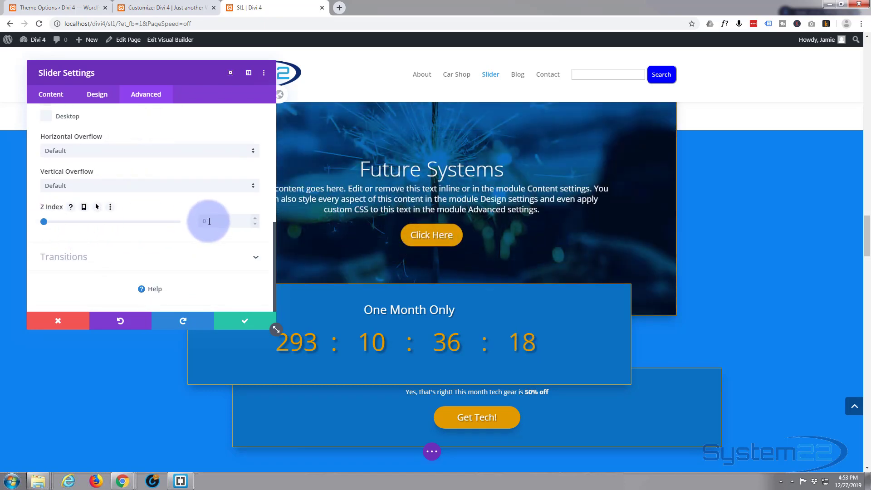
pyautogui.moveTo(209, 222); pyautogui.dragTo(200, 222)
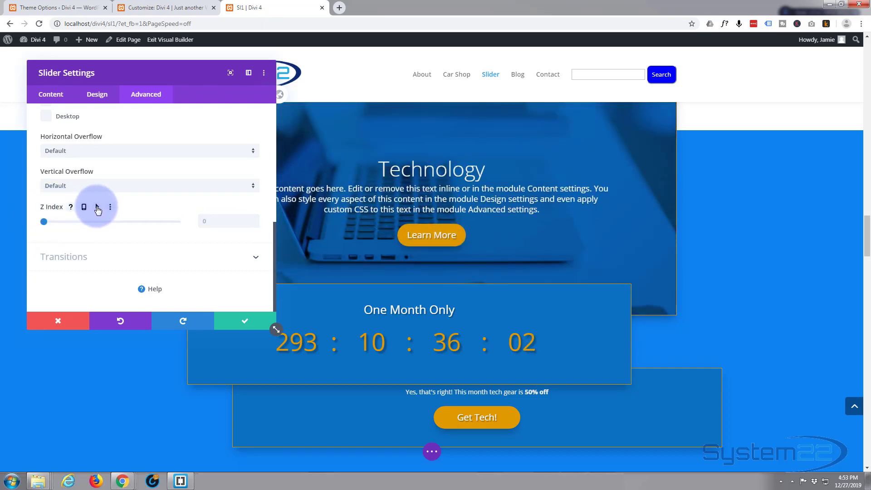
pyautogui.click(97, 207)
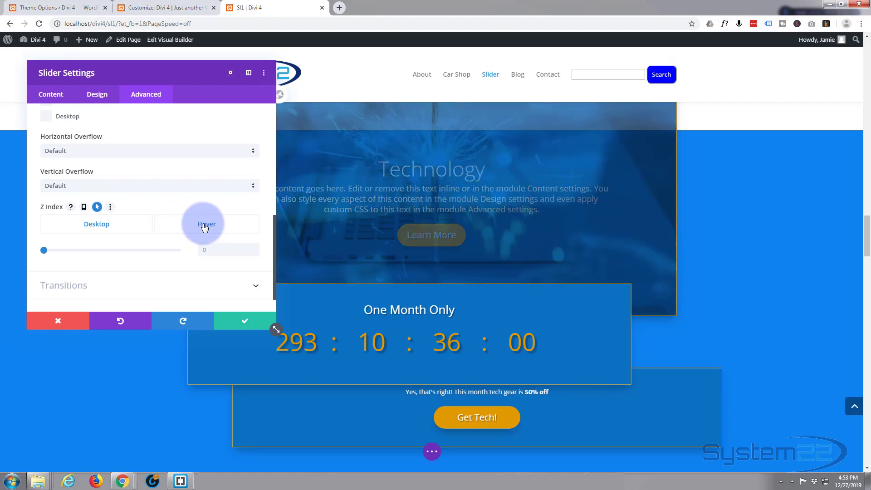
pyautogui.click(206, 226)
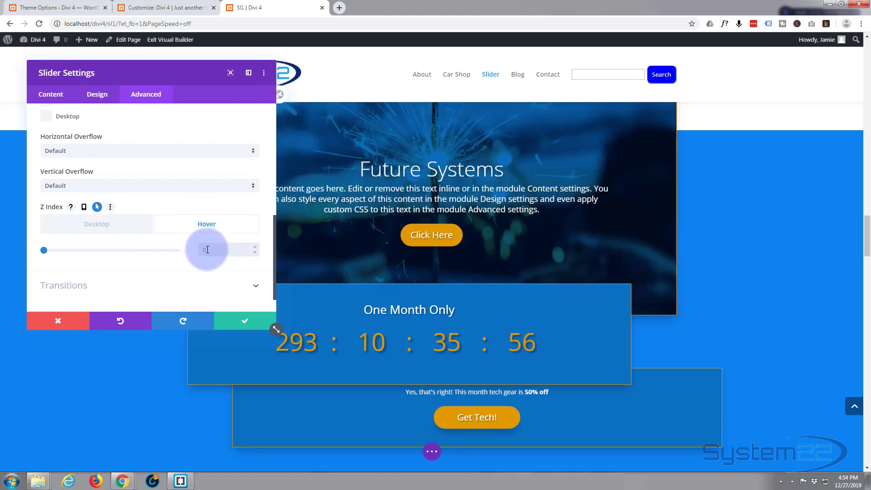
pyautogui.write('3')
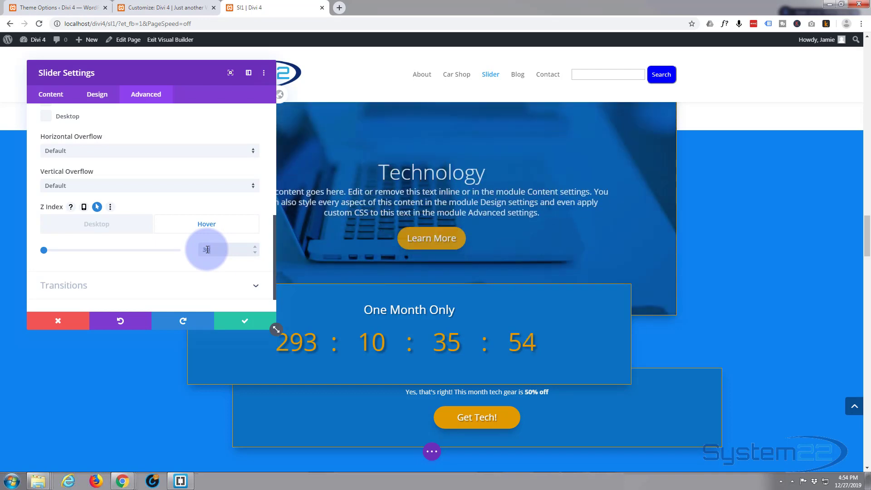
pyautogui.write('0')
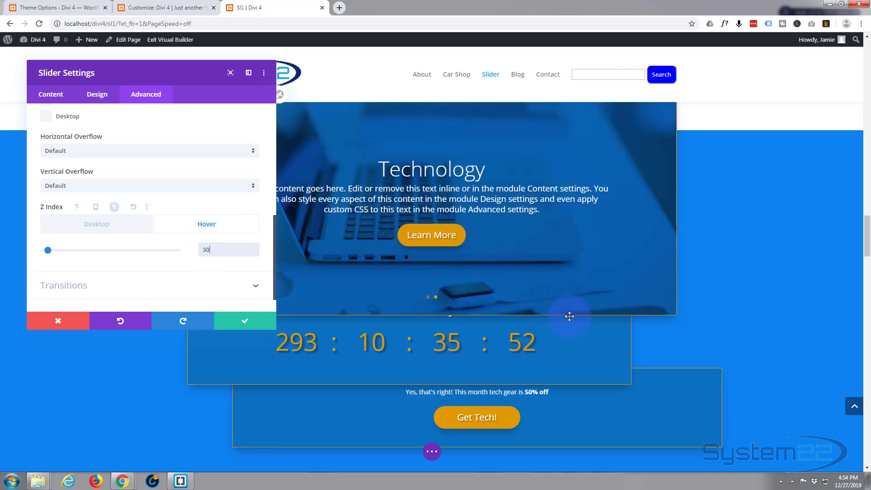
pyautogui.click(94, 227)
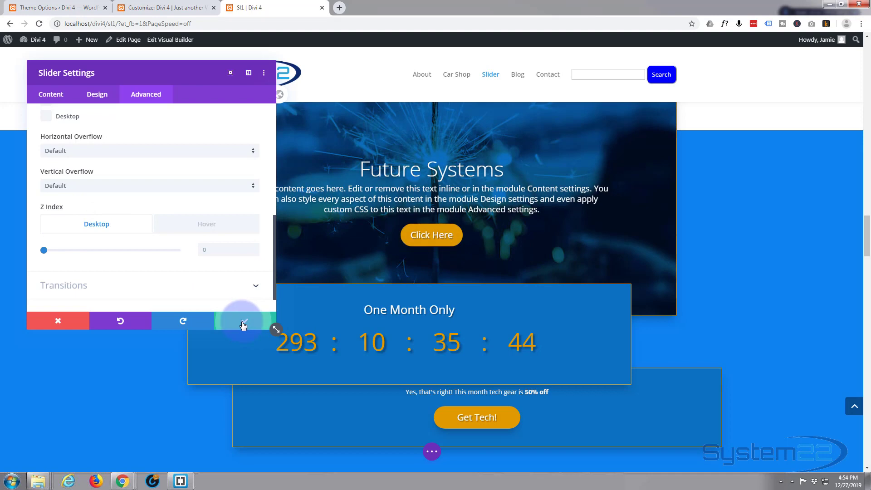
pyautogui.click(245, 323)
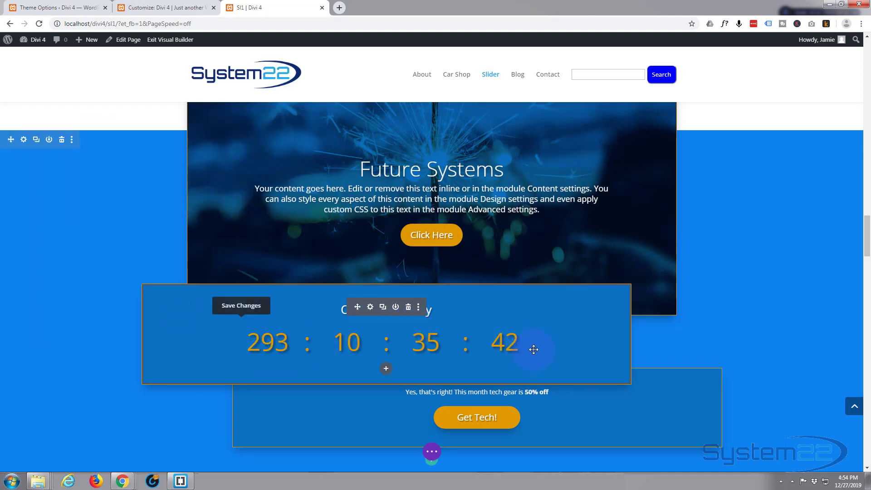
# Step: Open the visibility settings of the call-to-action module with the "Get Tech!" button, down to its Z Index
pyautogui.scroll(-2, 772, 285)
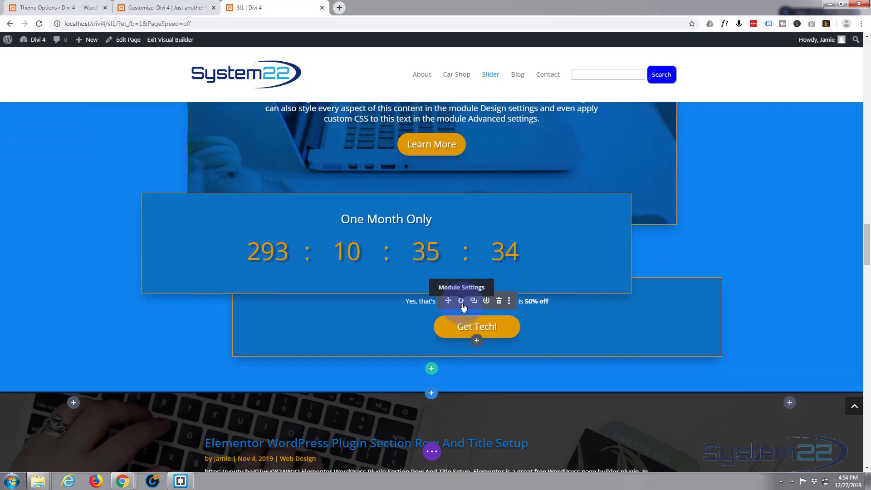
pyautogui.click(461, 301)
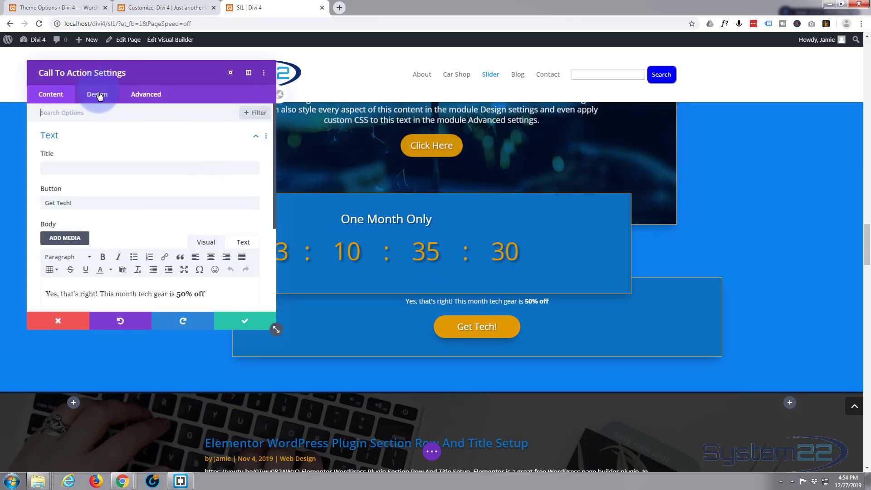
pyautogui.click(146, 94)
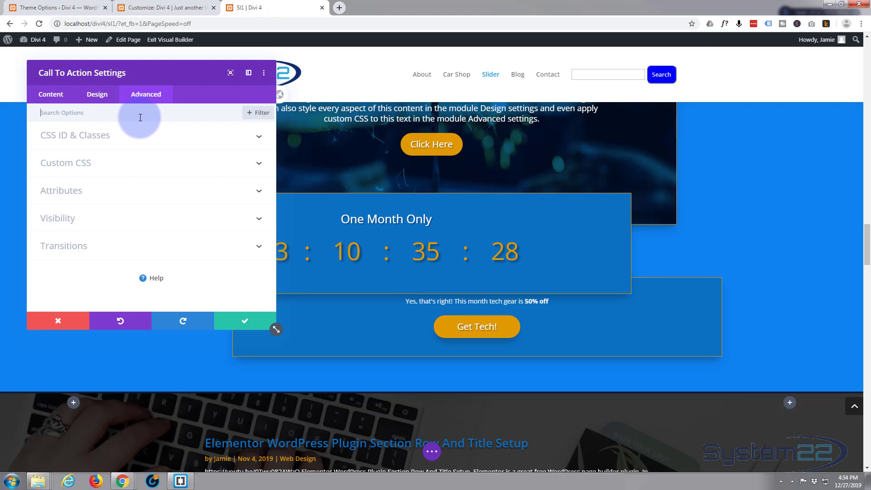
pyautogui.click(102, 224)
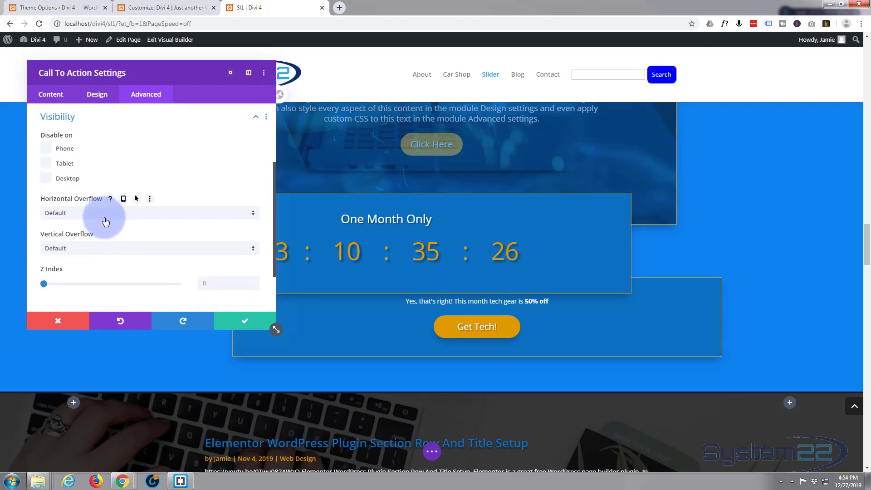
pyautogui.scroll(-2, 105, 220)
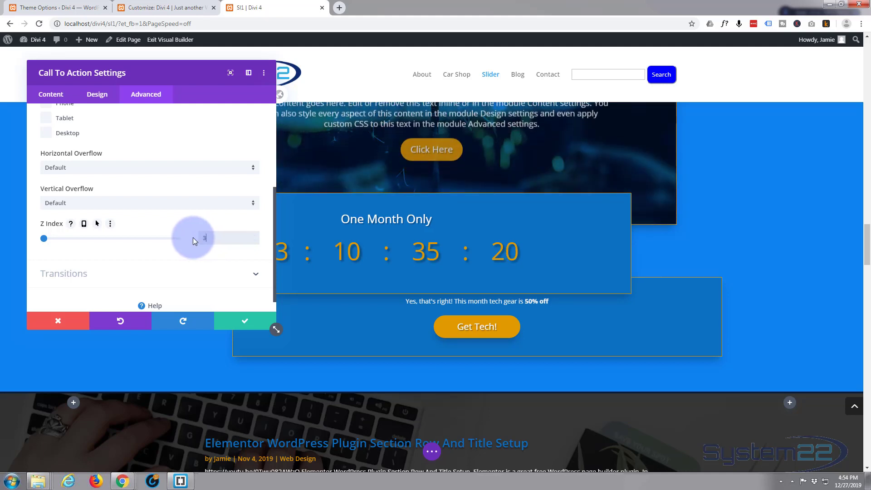
# Step: Try a default Z Index of 35 on the call-to-action module and reset it to 0
pyautogui.write('35')
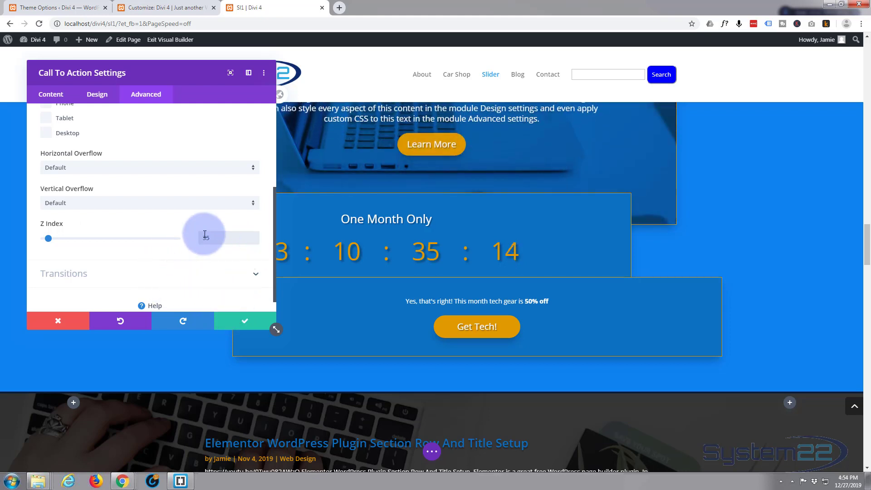
pyautogui.moveTo(212, 238); pyautogui.dragTo(198, 239)
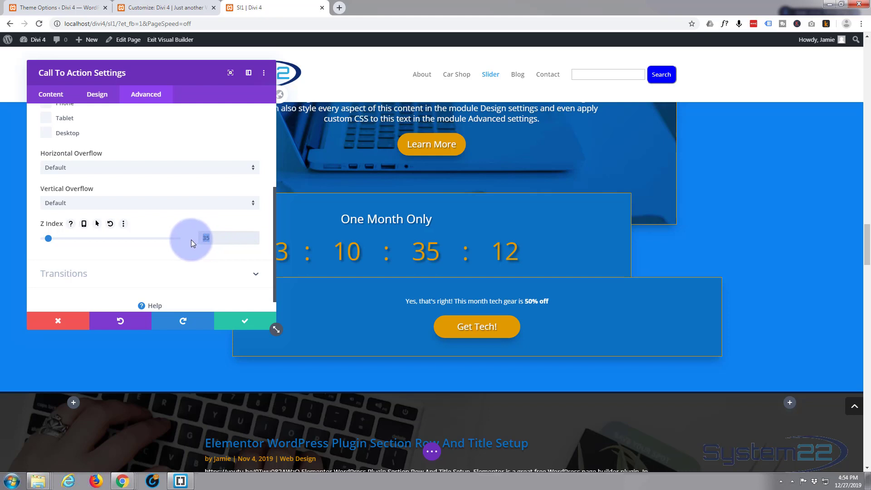
pyautogui.write('0')
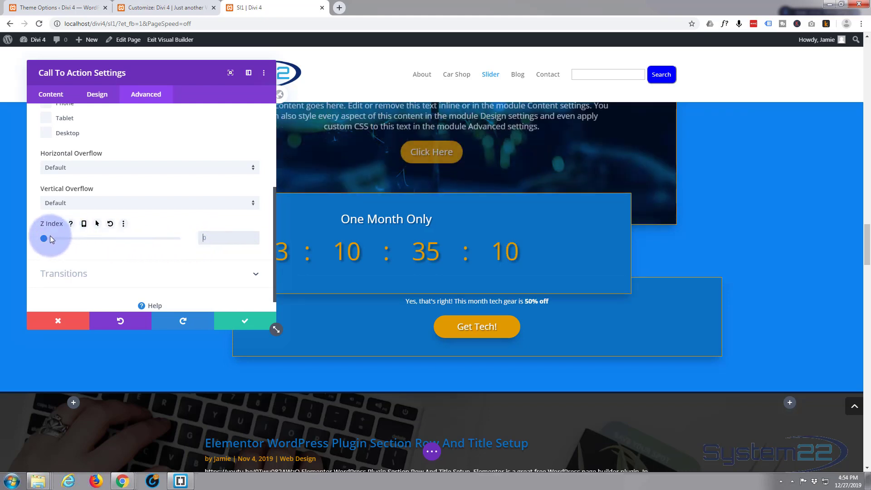
# Step: Enable the hover state for the call-to-action module's Z Index, set its hover value to 35, and save the module
pyautogui.click(97, 224)
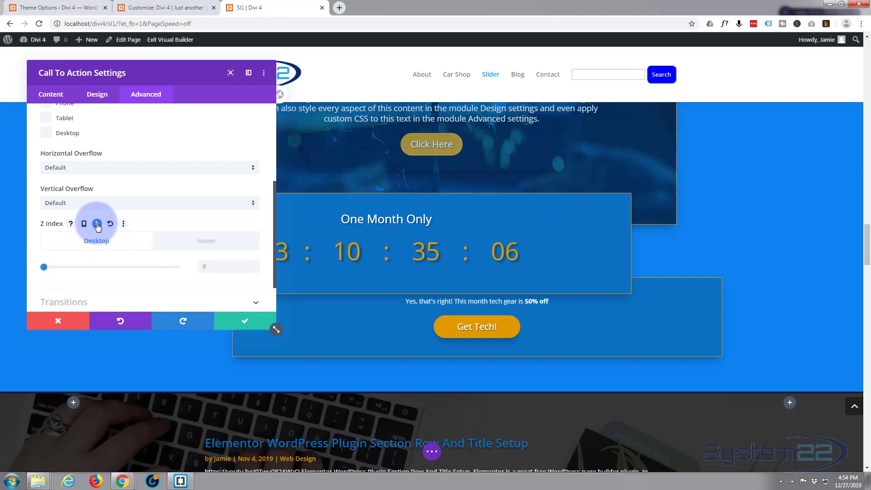
pyautogui.click(200, 244)
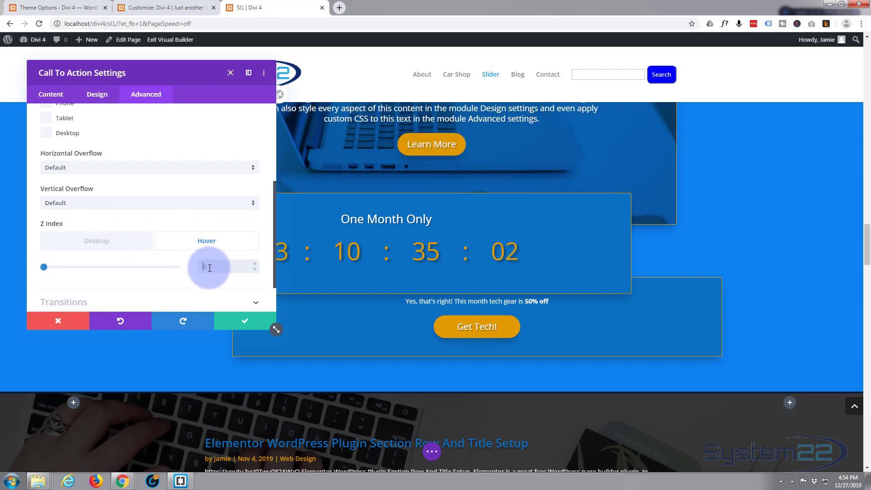
pyautogui.click(206, 266)
pyautogui.write('35')
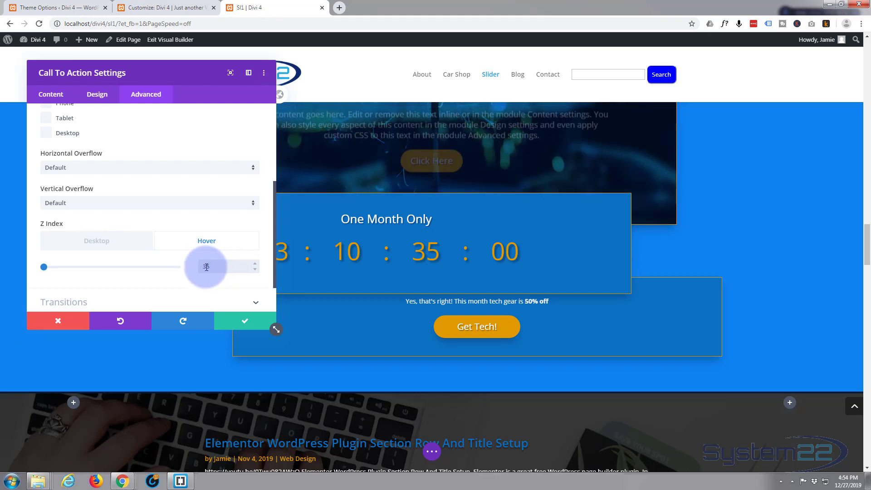
pyautogui.click(245, 323)
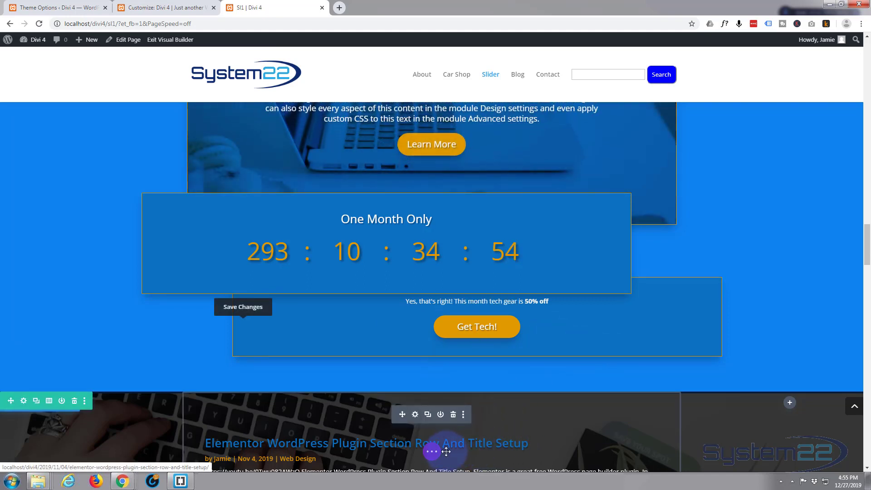
# Step: Save the page and exit the Visual Builder to the live page
pyautogui.click(432, 456)
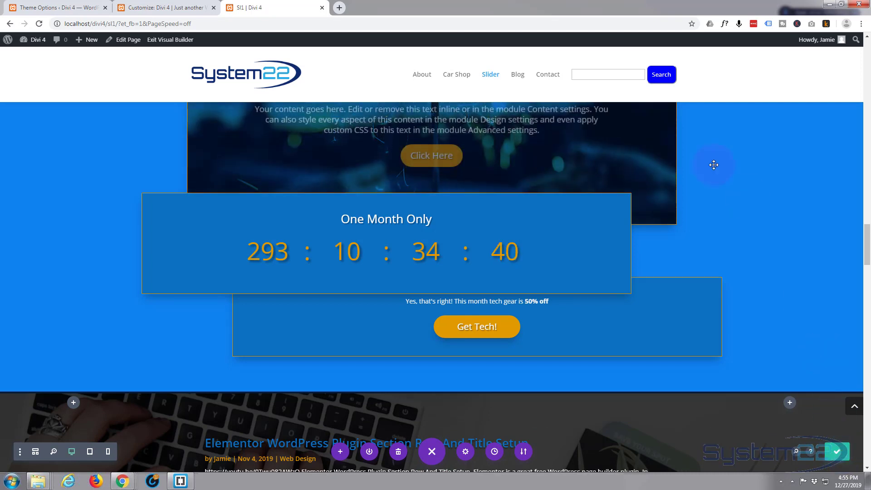
pyautogui.click(168, 42)
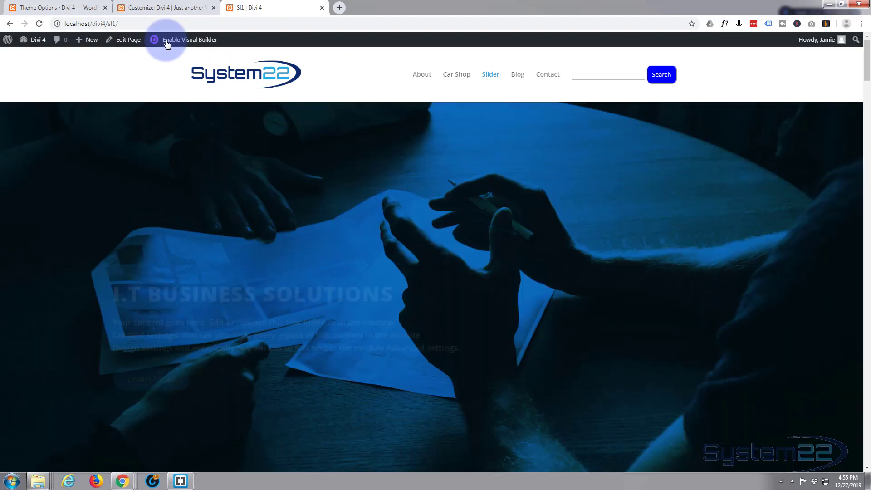
# Step: Examine the overlapping slider, countdown and call-to-action modules on the live page to check their stacking on hover
pyautogui.scroll(-10, 200, 153)
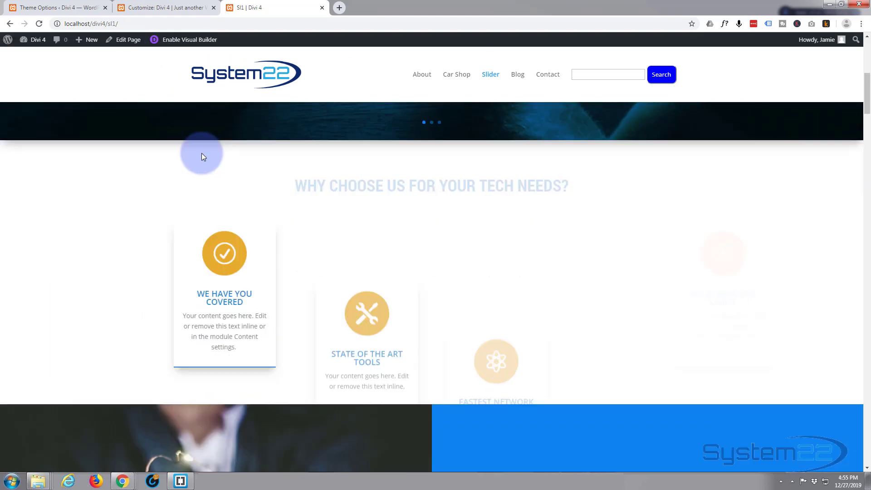
pyautogui.scroll(-15, 202, 154)
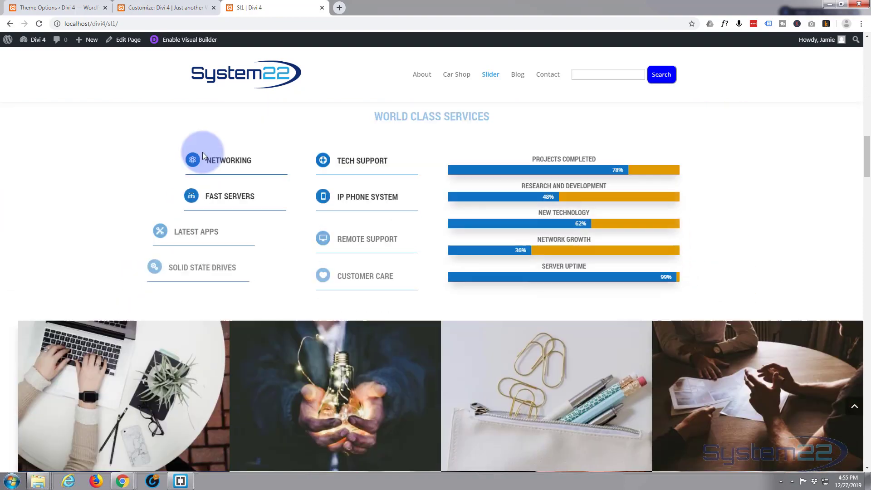
pyautogui.scroll(-10, 203, 156)
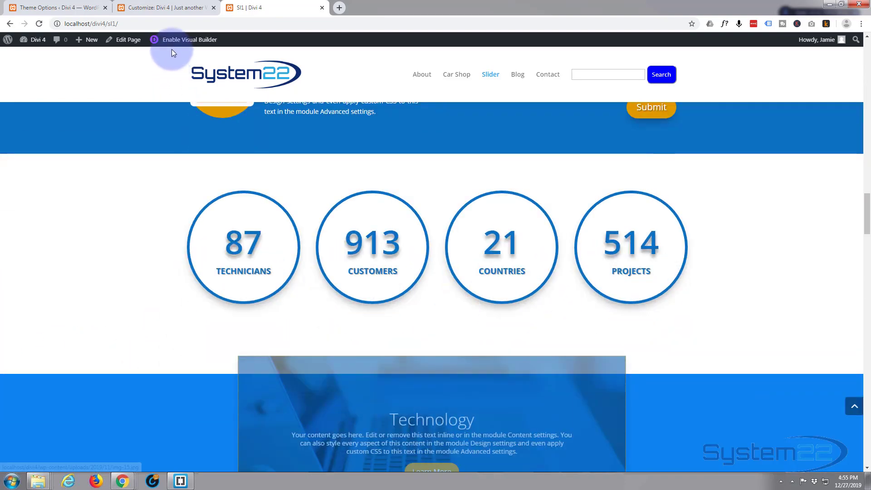
pyautogui.scroll(-3, 105, 94)
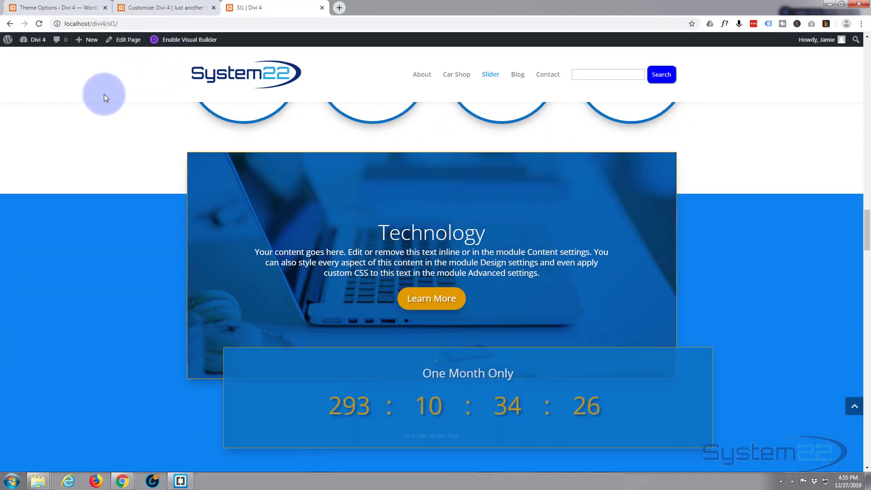
pyautogui.scroll(-1, 96, 94)
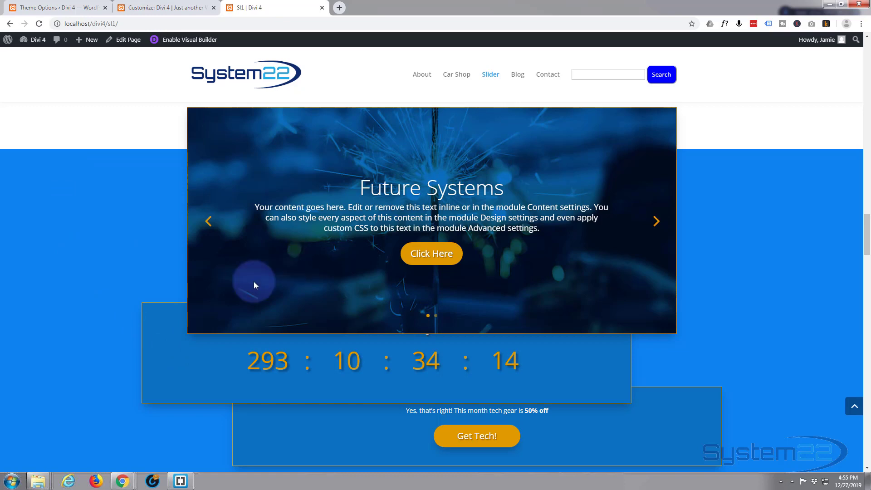
pyautogui.scroll(-1, 259, 348)
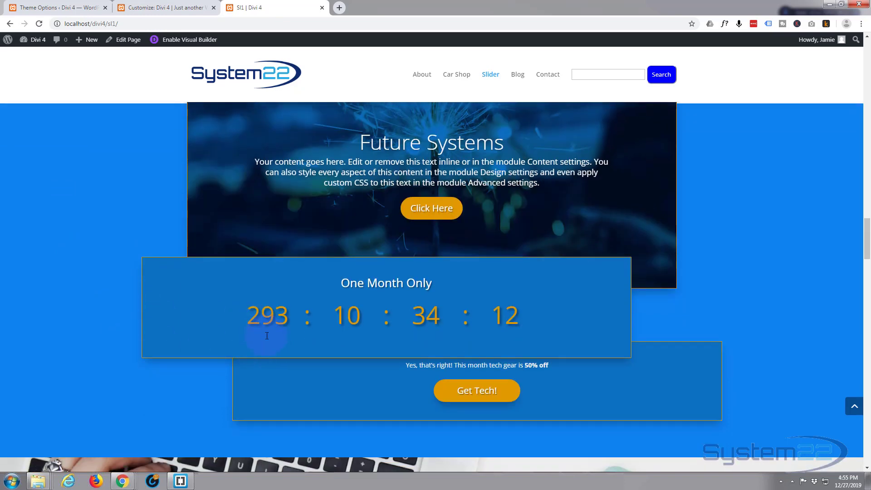